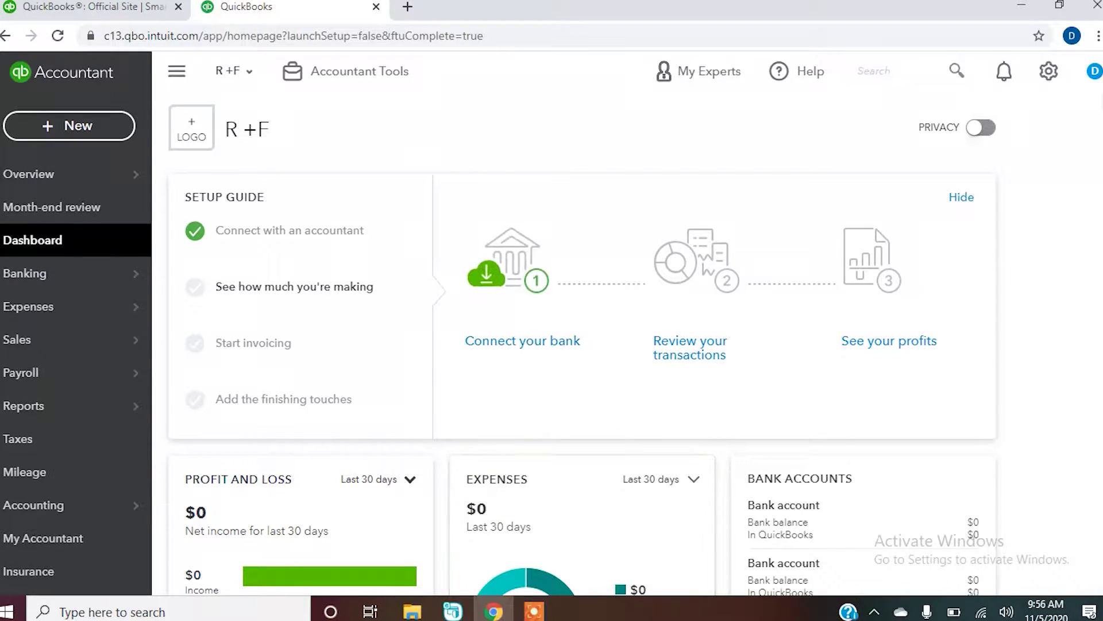
Go from the R +F company dashboard to the Banking page
click(105, 286)
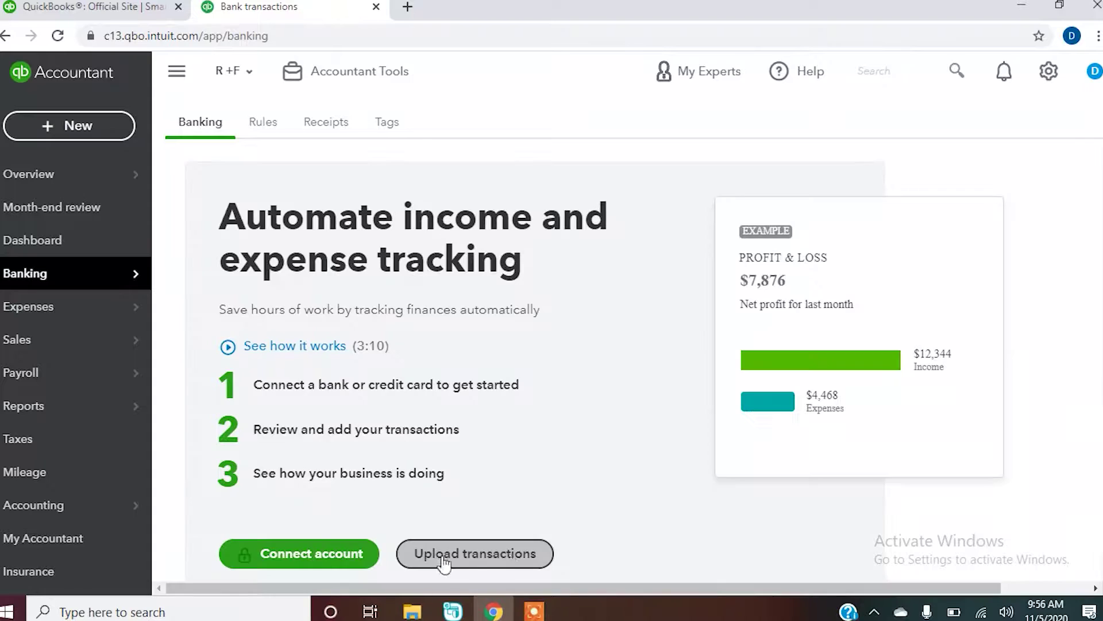
Start connecting an account, search the bank list, and select Town & Country Bank (Salem, MO)
click(330, 555)
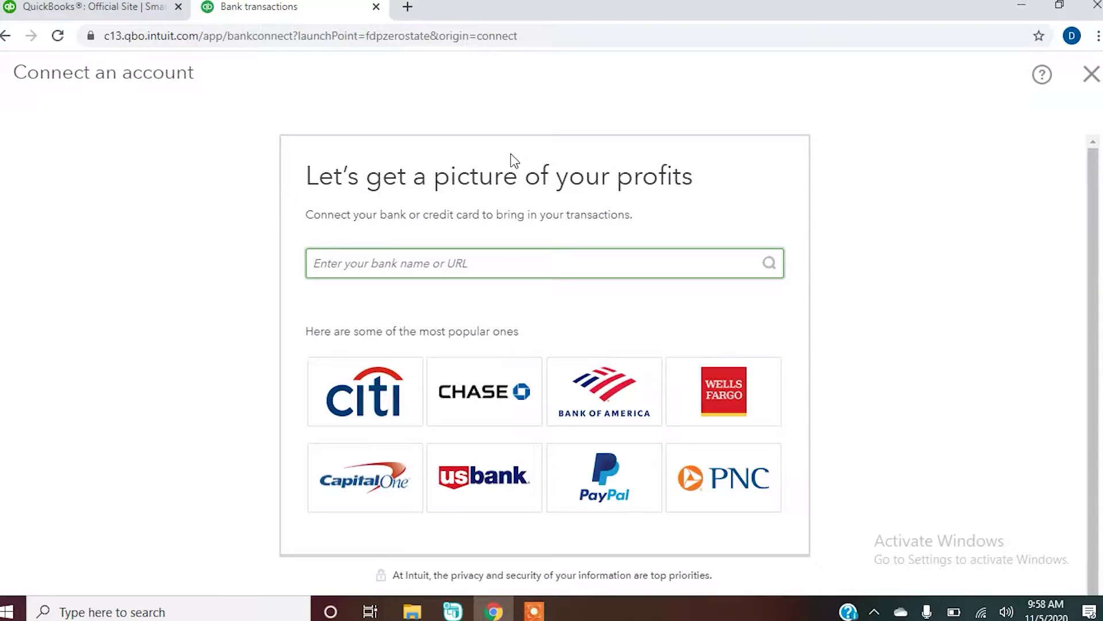
text(Town)
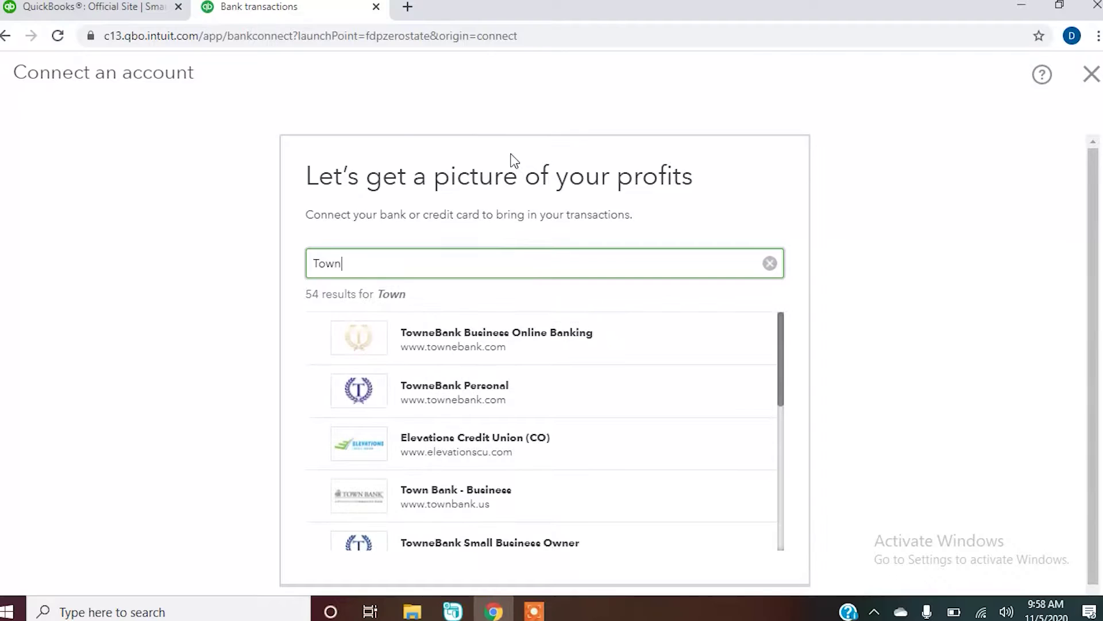
text( and bank)
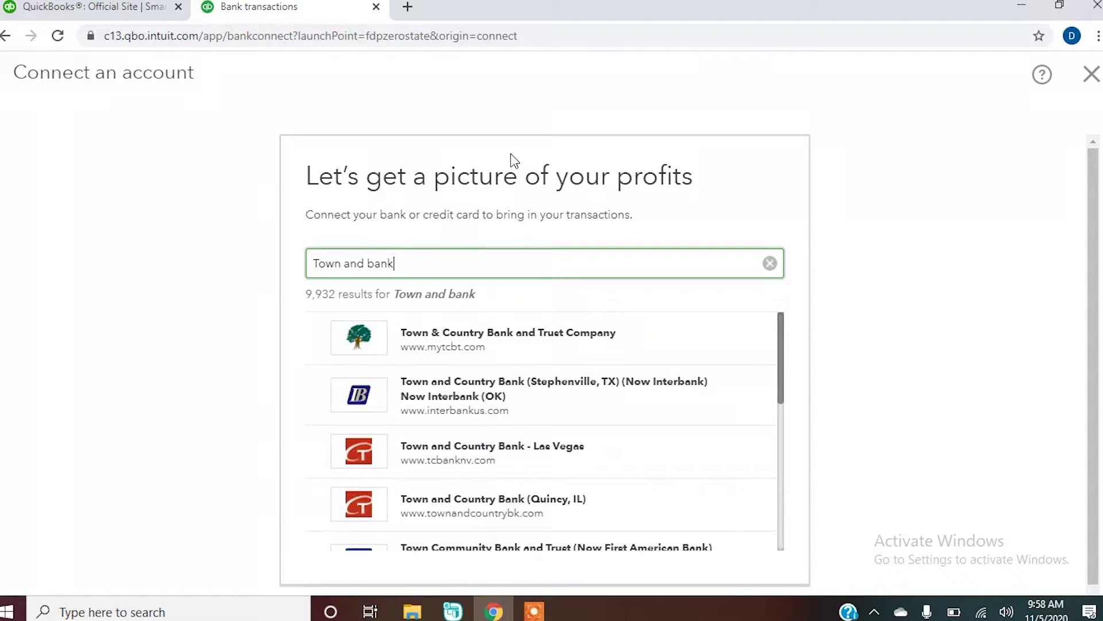
key(BackSpace)
key(BackSpace)
key(BackSpace)
key(BackSpace)
key(BackSpace)
key(BackSpace)
key(BackSpace)
key(BackSpace)
key(BackSpace)
key(BackSpace)
key(BackSpace)
key(BackSpace)
key(BackSpace)
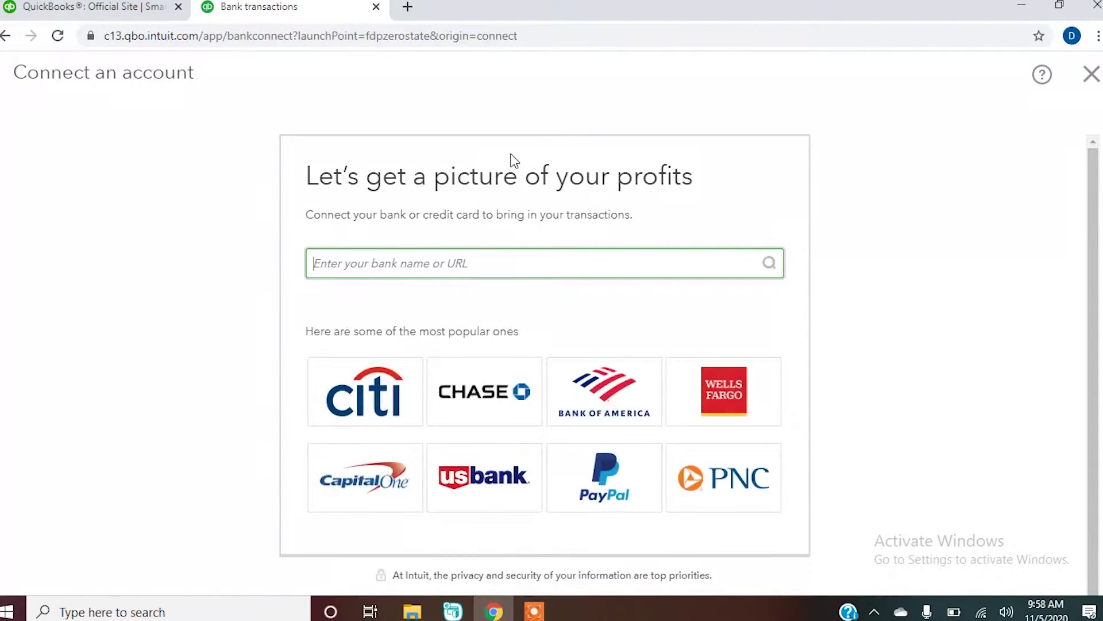
text(tcbanks)
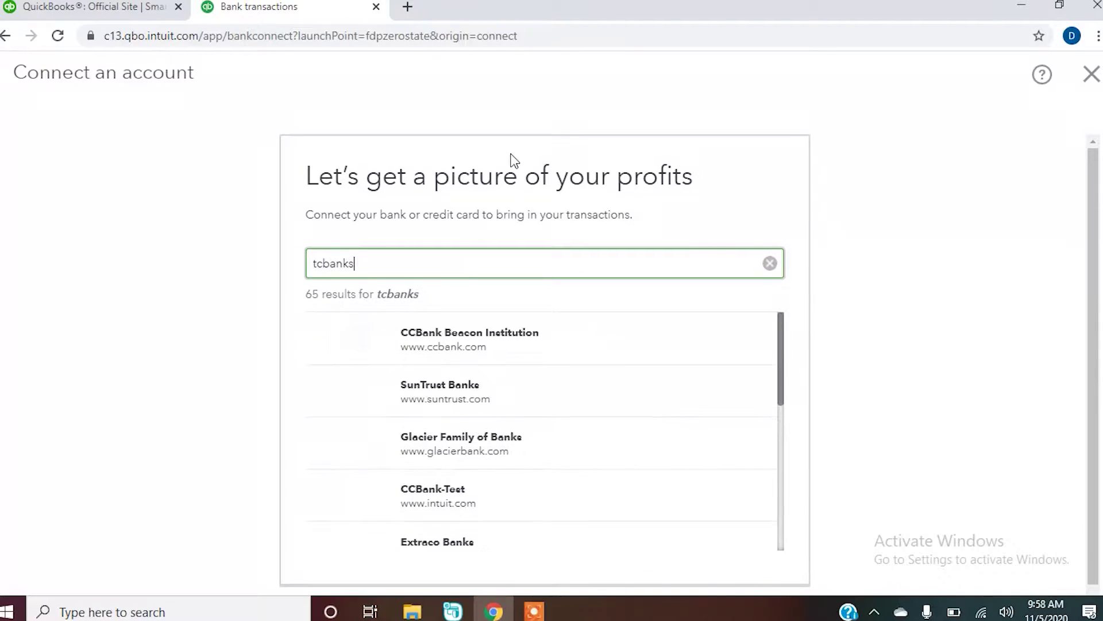
text(.com)
key(ctrl+a)
text(town & countr)
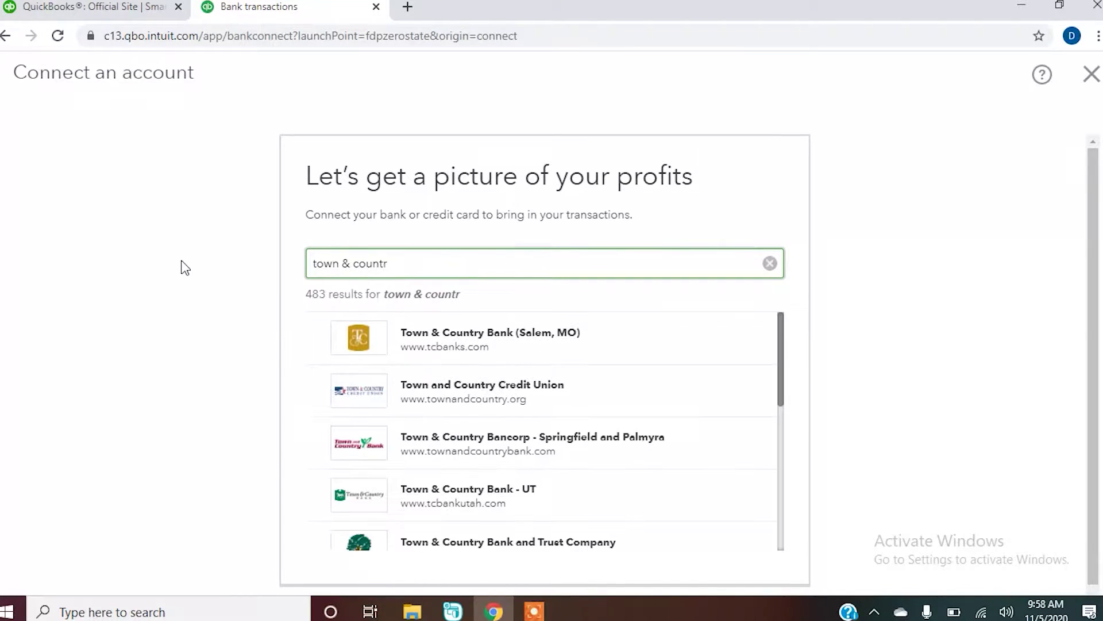
click(486, 336)
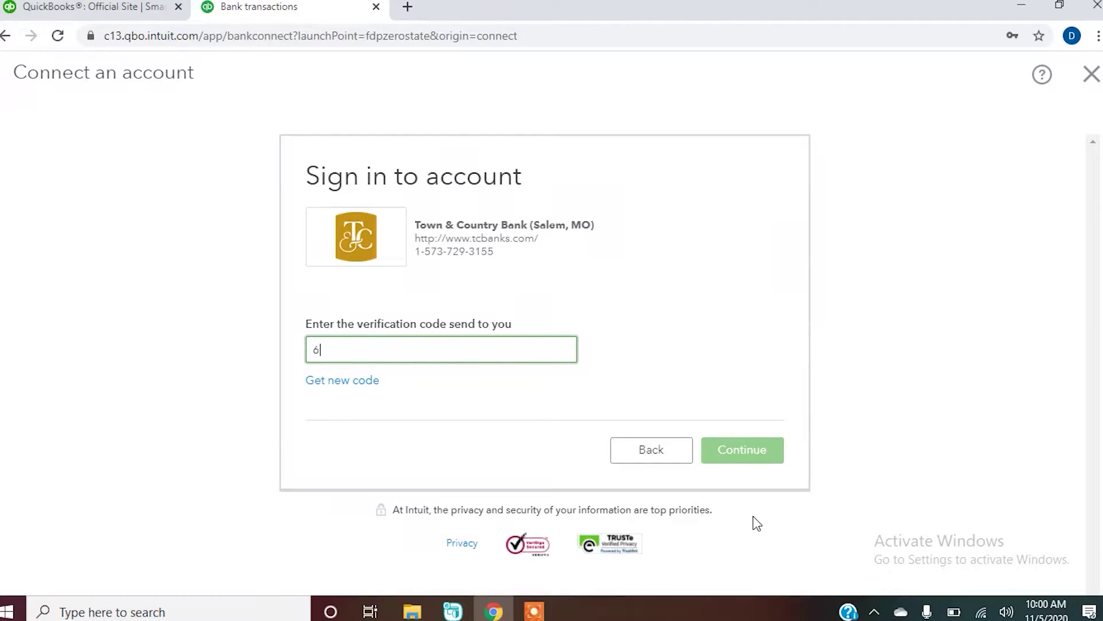
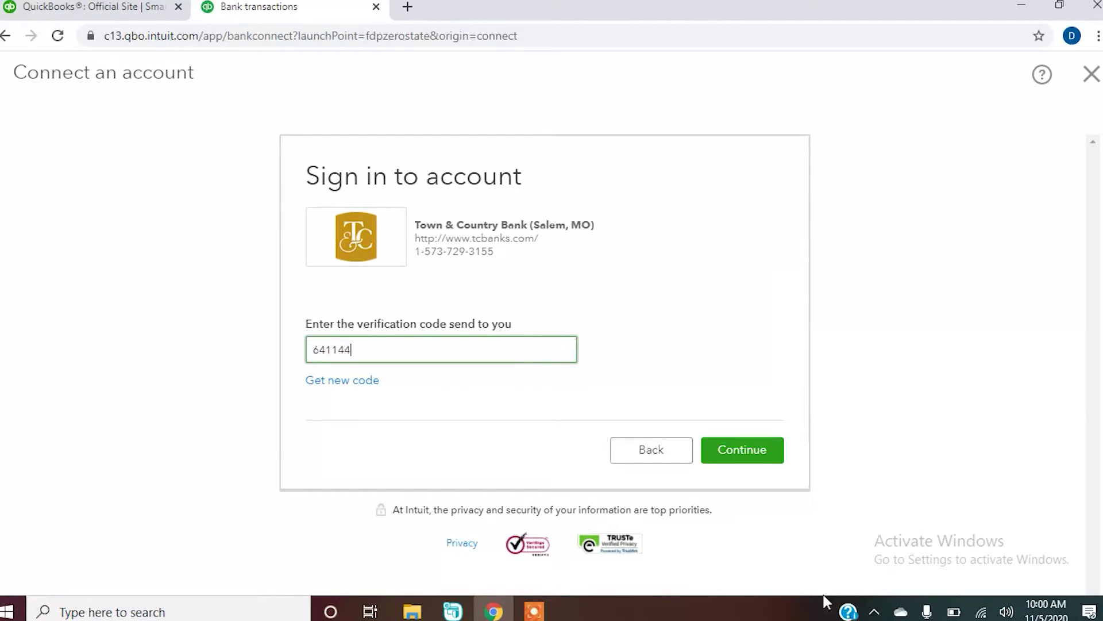
Finish entering the bank's verification code and submit it
click(727, 454)
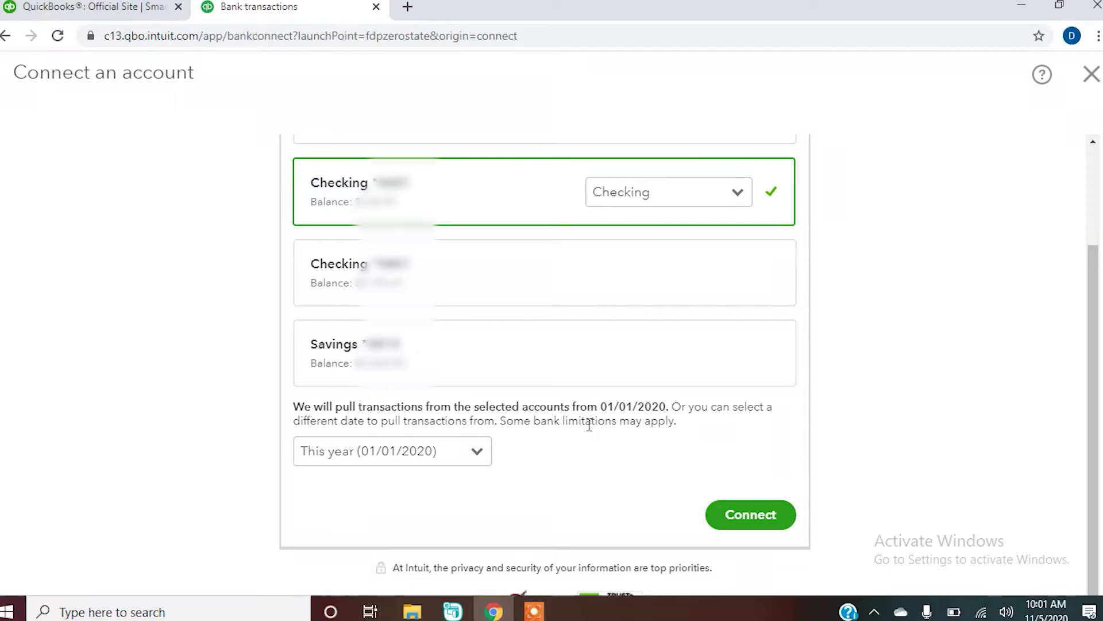
Review the date options for how far back to pull Checking transactions
click(452, 463)
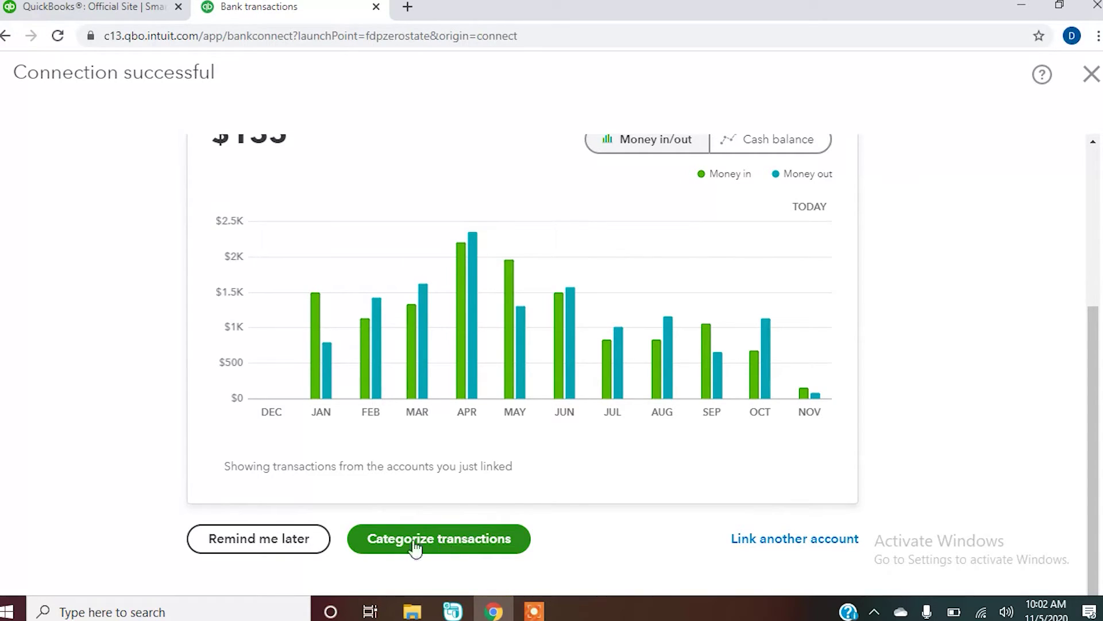
Postpone categorizing and return to the R +F dashboard after the connection succeeds
click(263, 540)
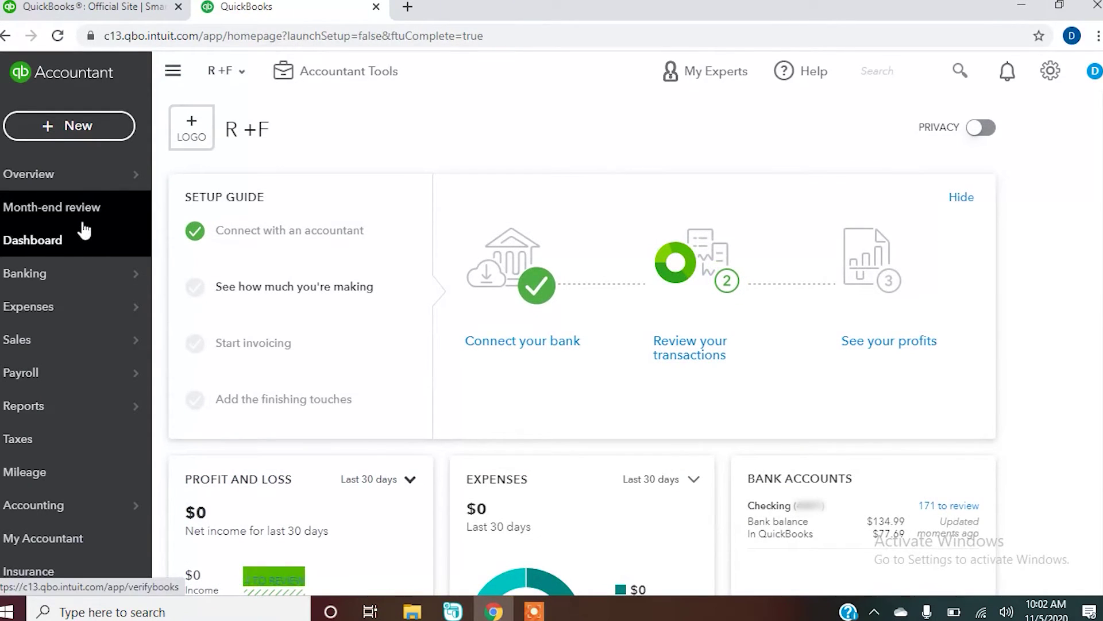
On the Banking page, dismiss the connection message and browse Checking's 171 transactions for review
click(80, 273)
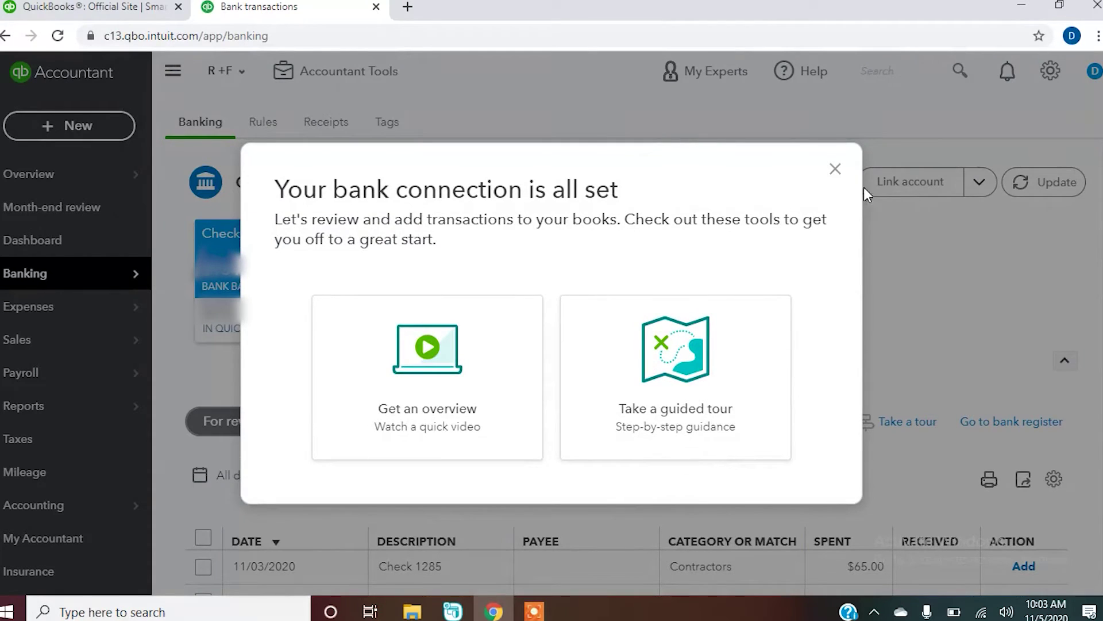
click(835, 171)
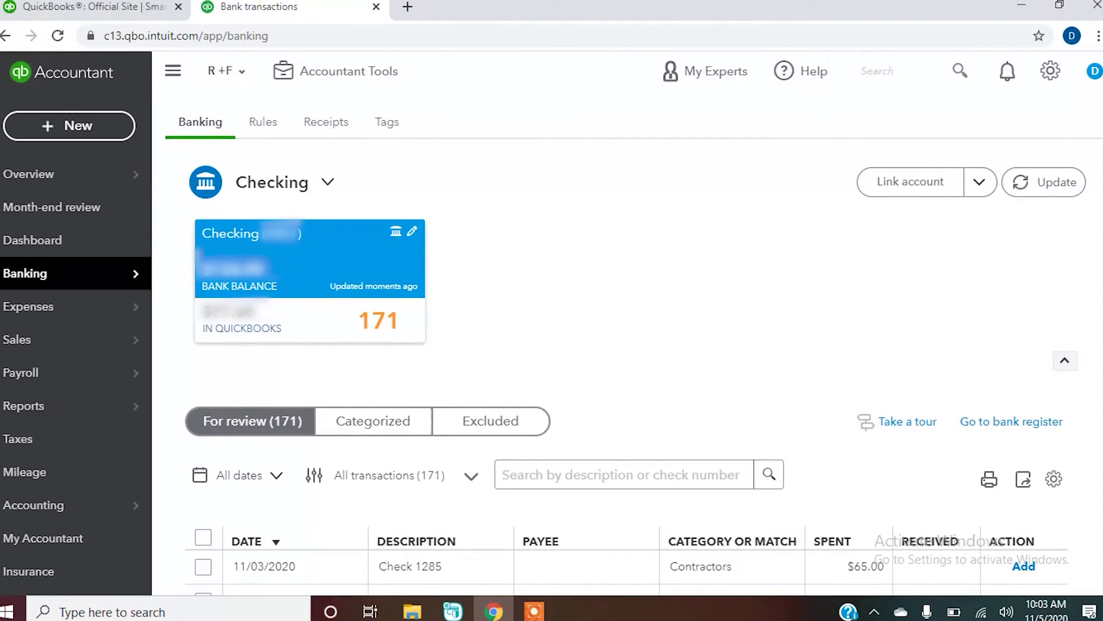
scroll(626, 368, down, 15)
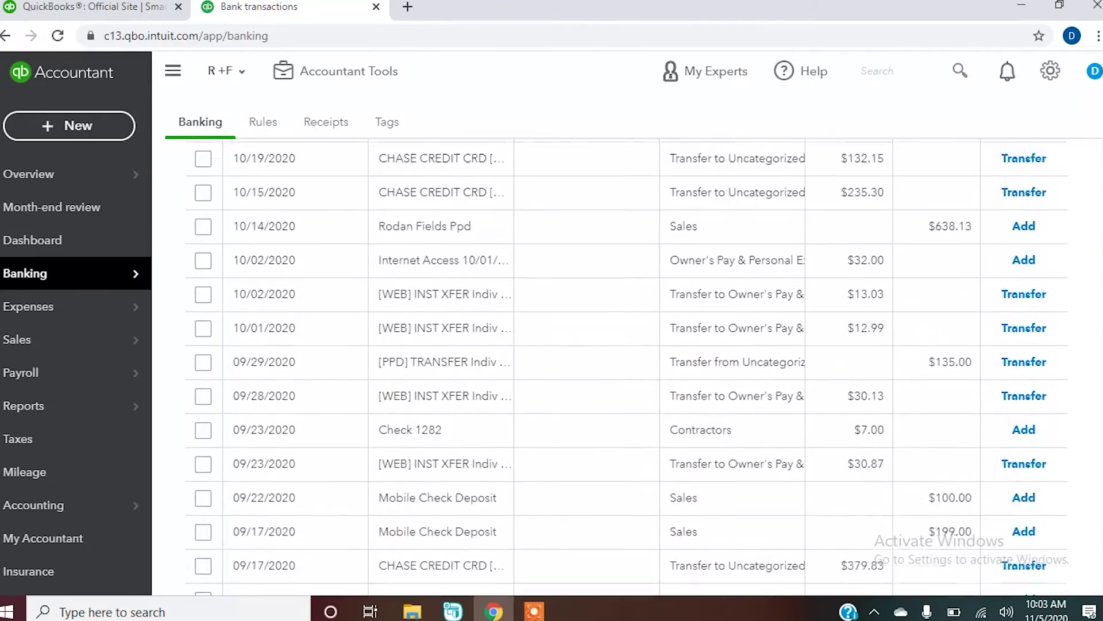
scroll(1095, 454, down, 20)
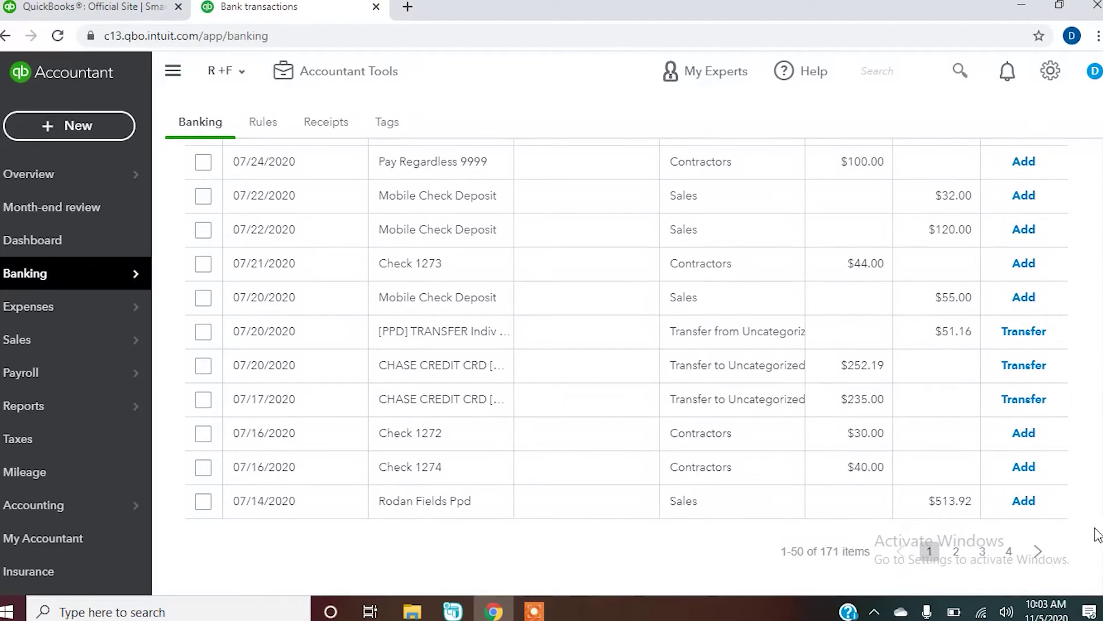
scroll(626, 368, up, 20)
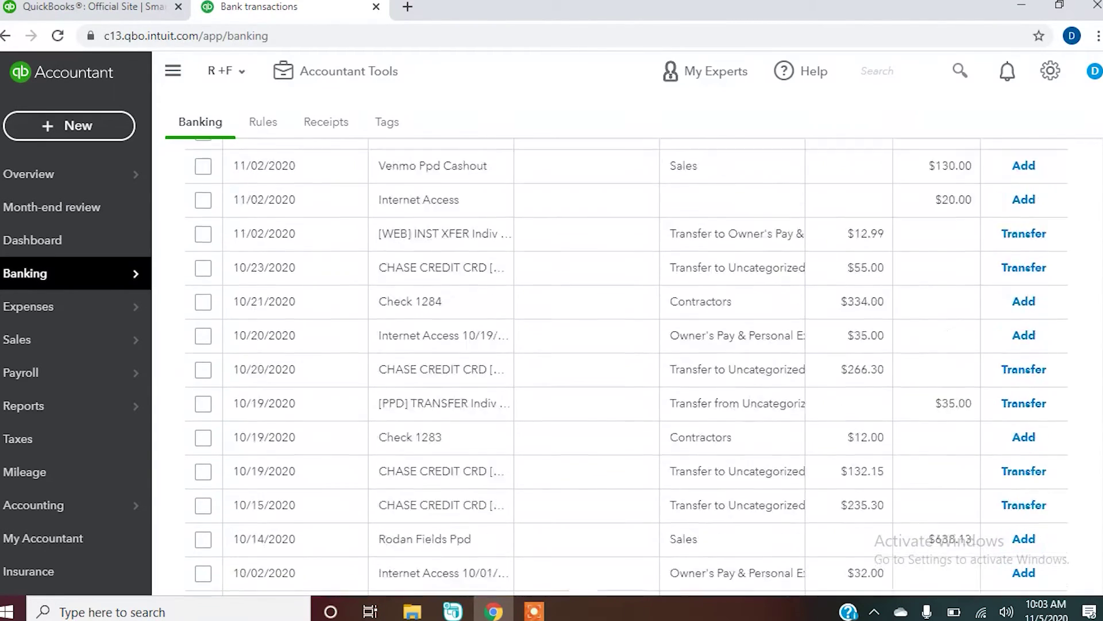